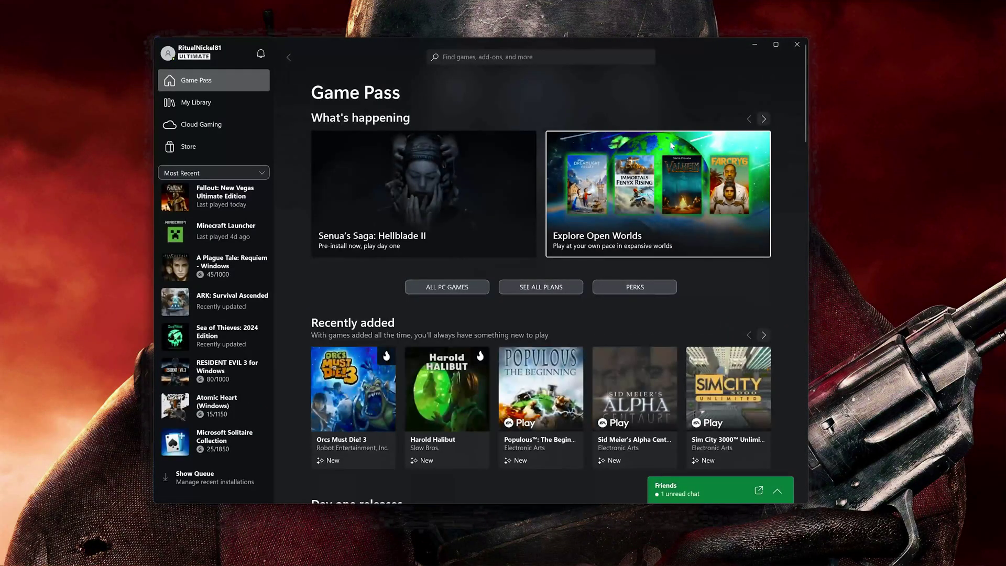
# Step: Open the Manage dialog for Fallout: New Vegas Ultimate Edition from its game page's more-options menu
pyautogui.click(231, 203)
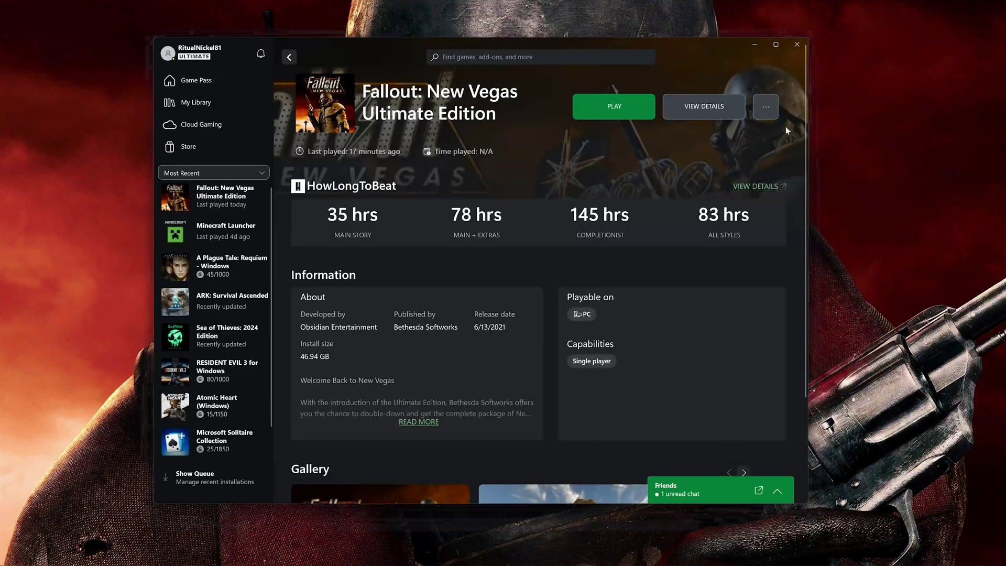
pyautogui.click(767, 106)
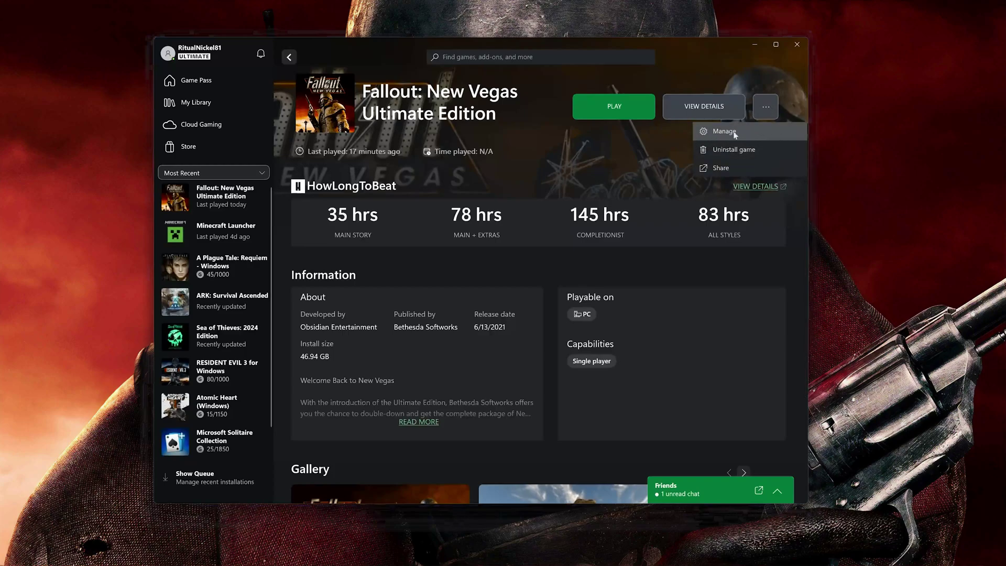
pyautogui.click(725, 133)
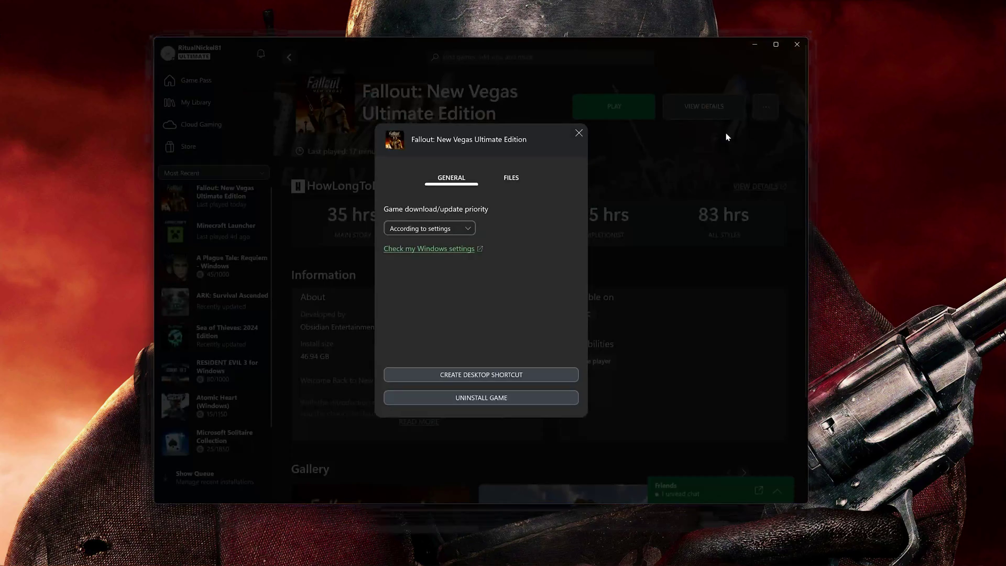
# Step: Run Verify and Repair on the game files from the Files tab and confirm it
pyautogui.click(509, 184)
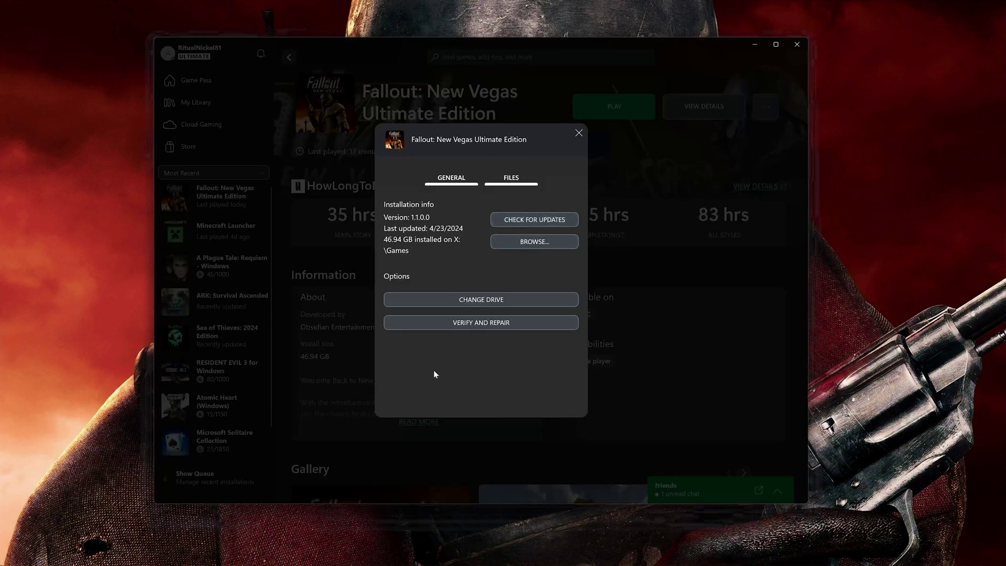
pyautogui.click(495, 324)
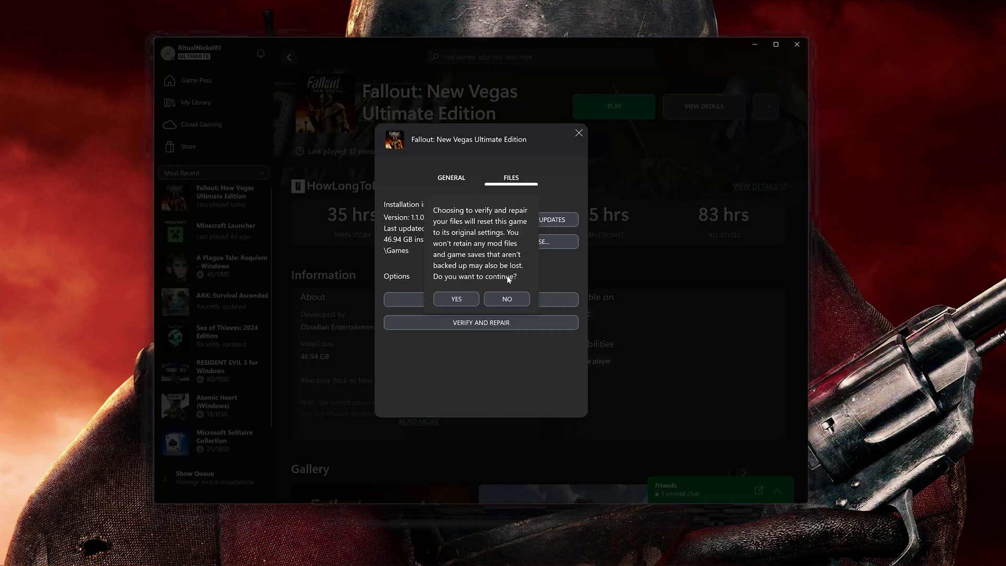
pyautogui.click(450, 300)
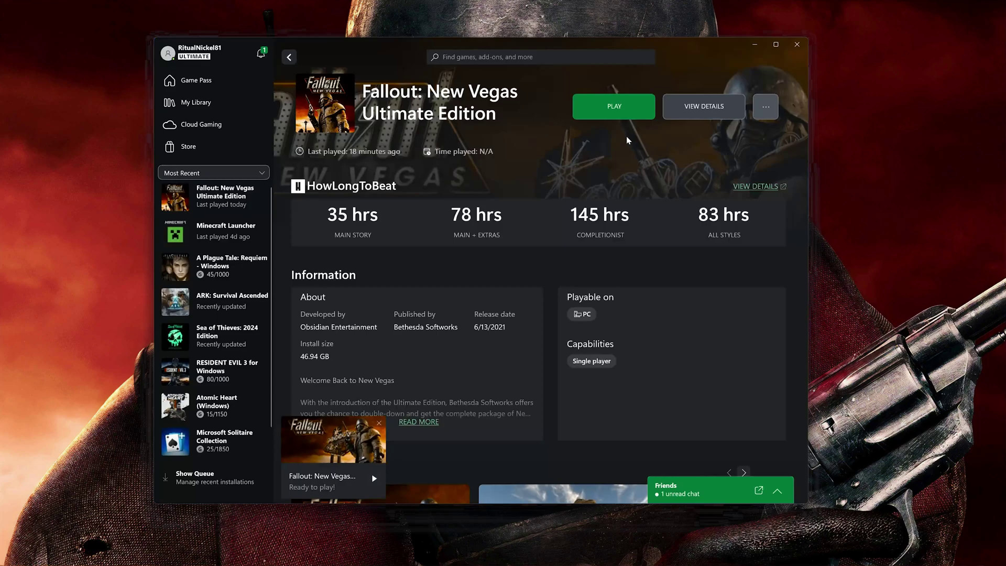
# Step: Launch the repaired Fallout: New Vegas using Play on its game page
pyautogui.click(618, 116)
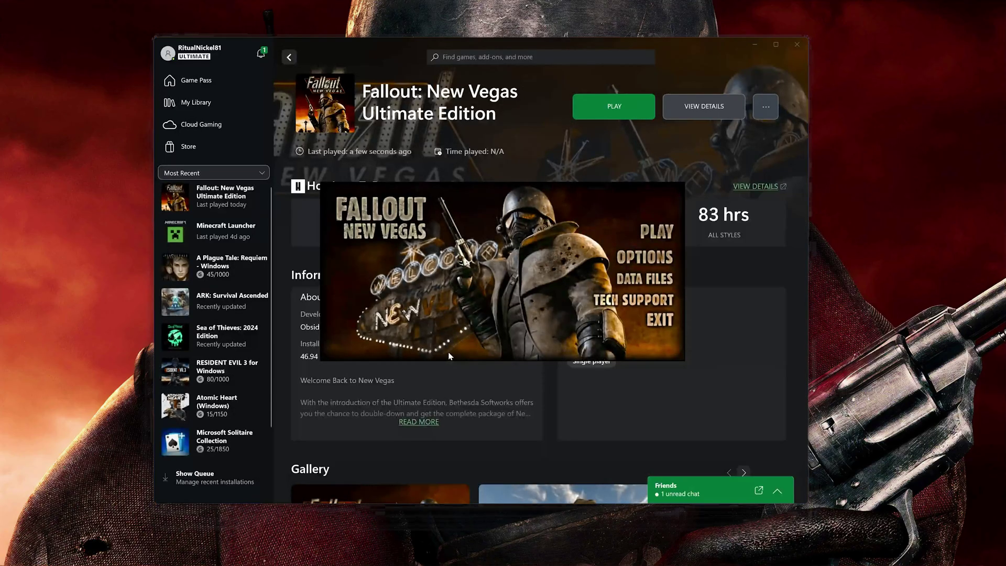
# Step: Choose Play in the Fallout: New Vegas launcher to start the game
pyautogui.click(650, 235)
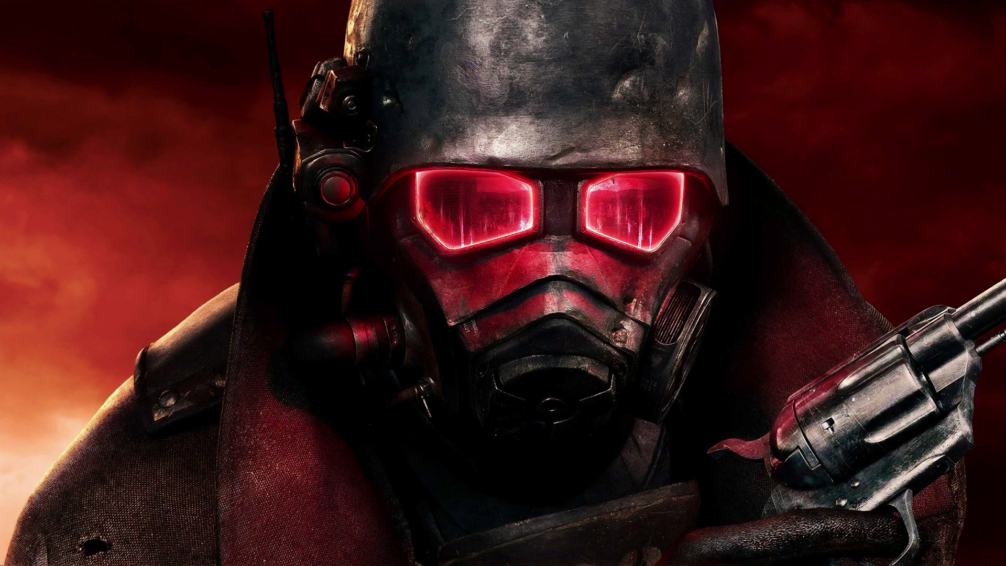
# Step: Go to Apps > Installed apps in Windows Settings from the Start menu
pyautogui.press('super')
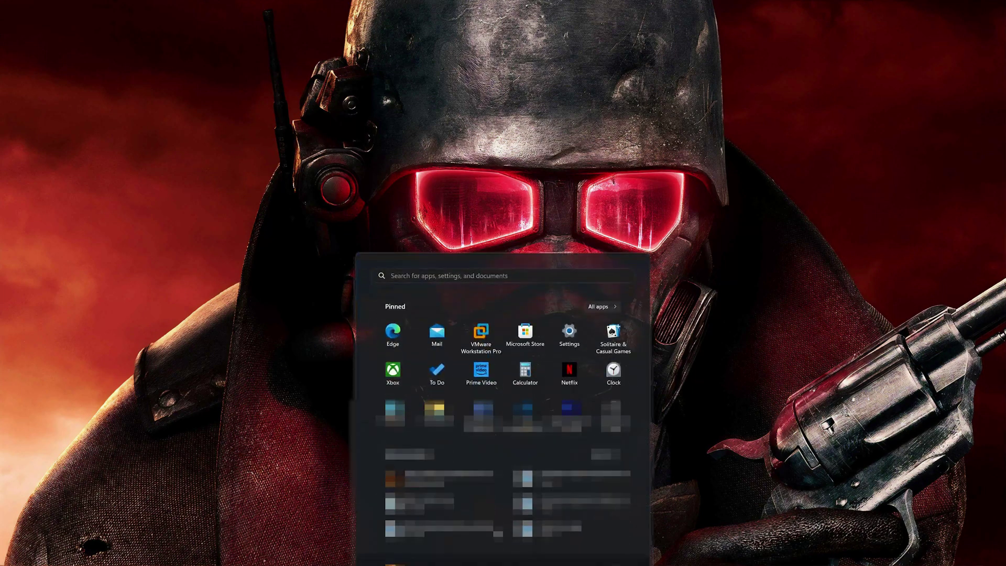
pyautogui.click(575, 339)
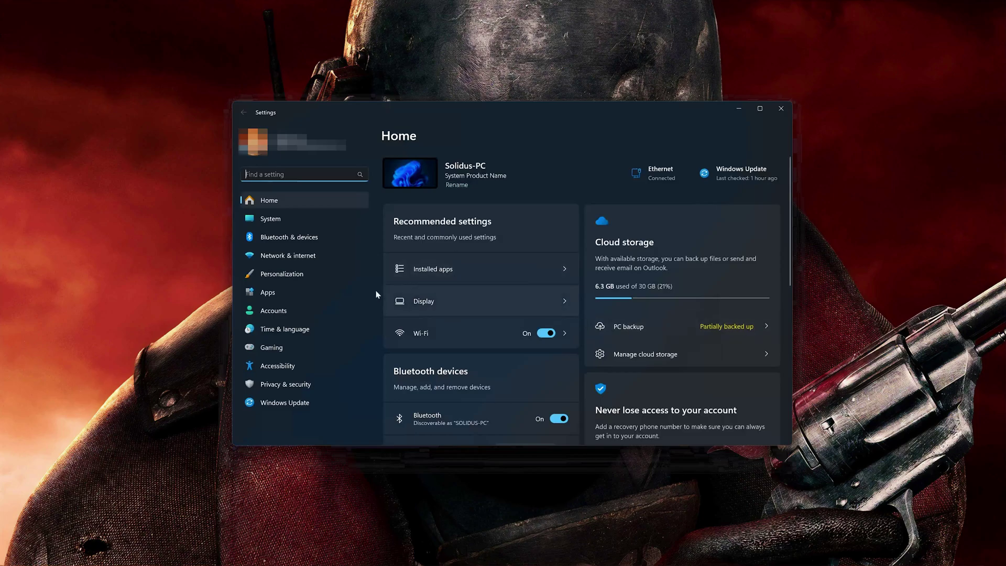
pyautogui.click(270, 294)
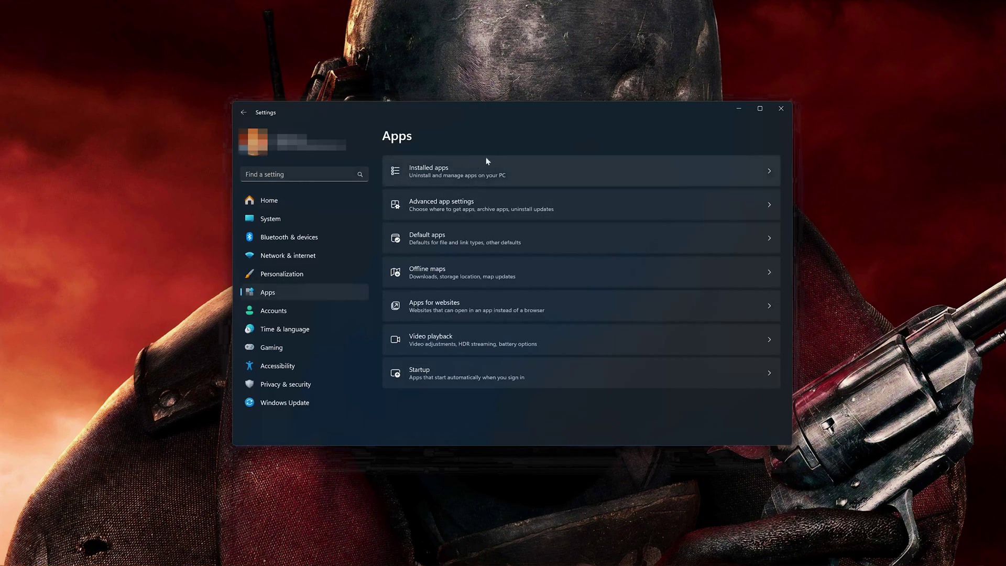
pyautogui.click(470, 173)
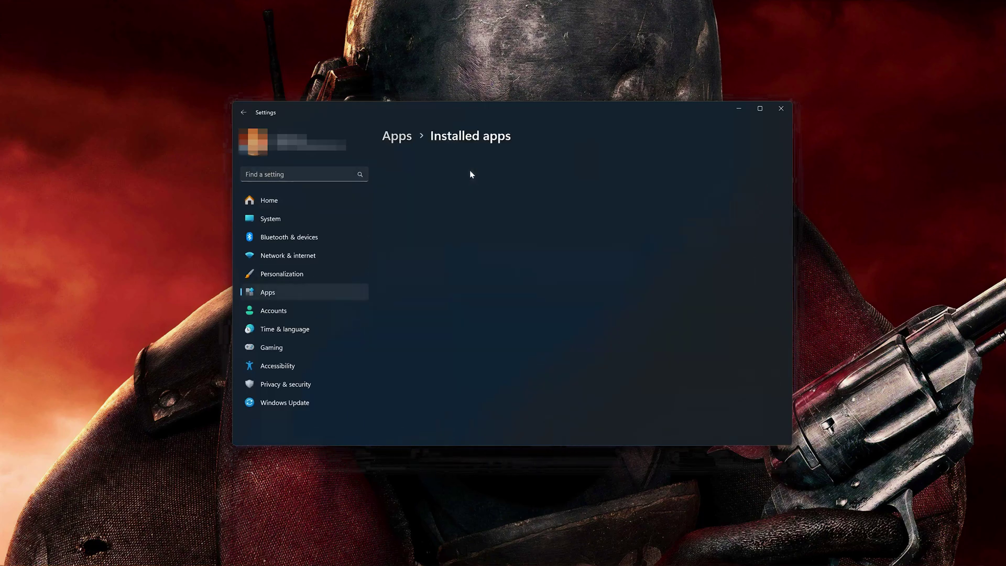
# Step: Open Advanced options for Fallout: New Vegas Ultimate Edition in the installed apps list
pyautogui.scroll(-15, 486, 272)
pyautogui.scroll(-8, 487, 282)
pyautogui.scroll(5, 486, 281)
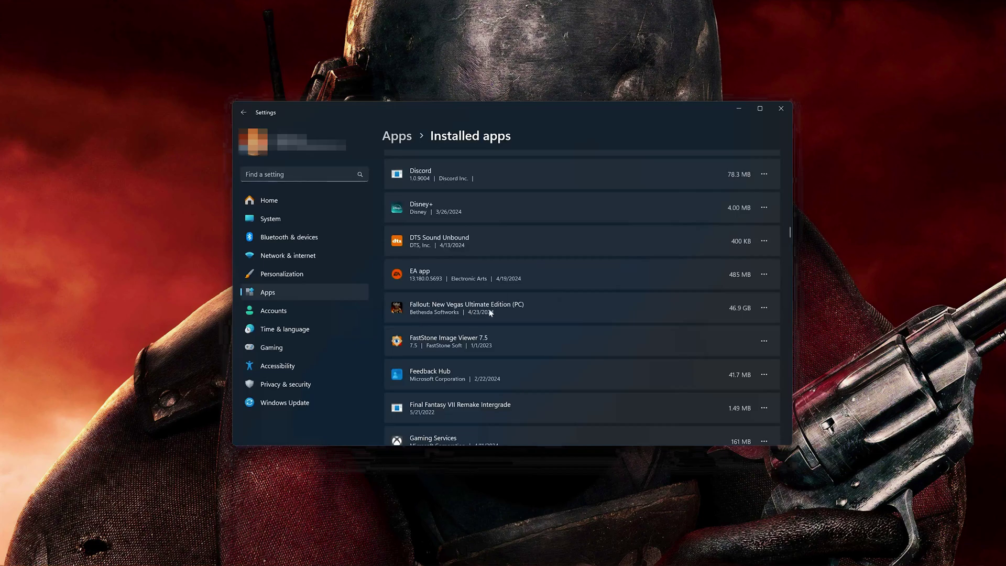
pyautogui.click(765, 308)
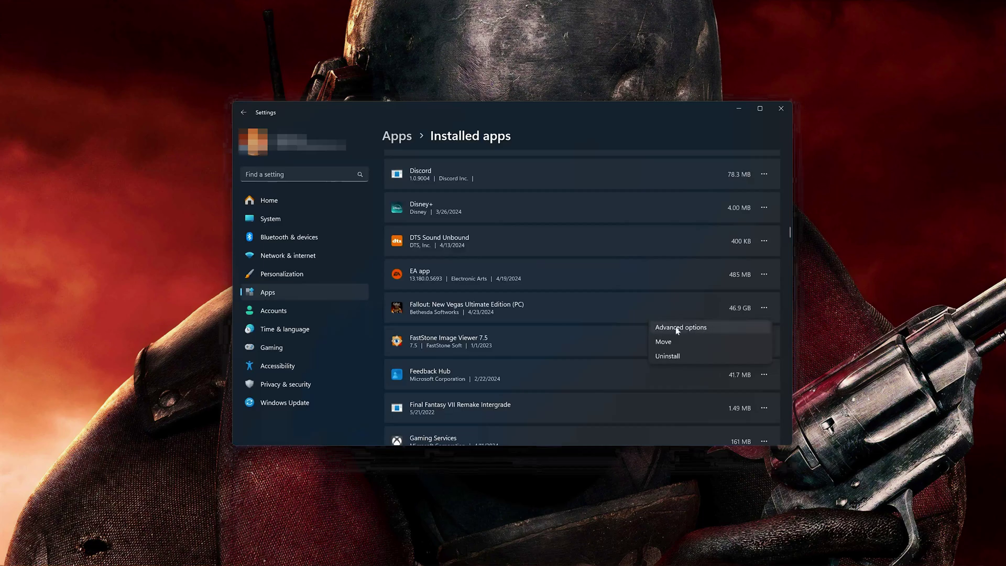
pyautogui.click(711, 328)
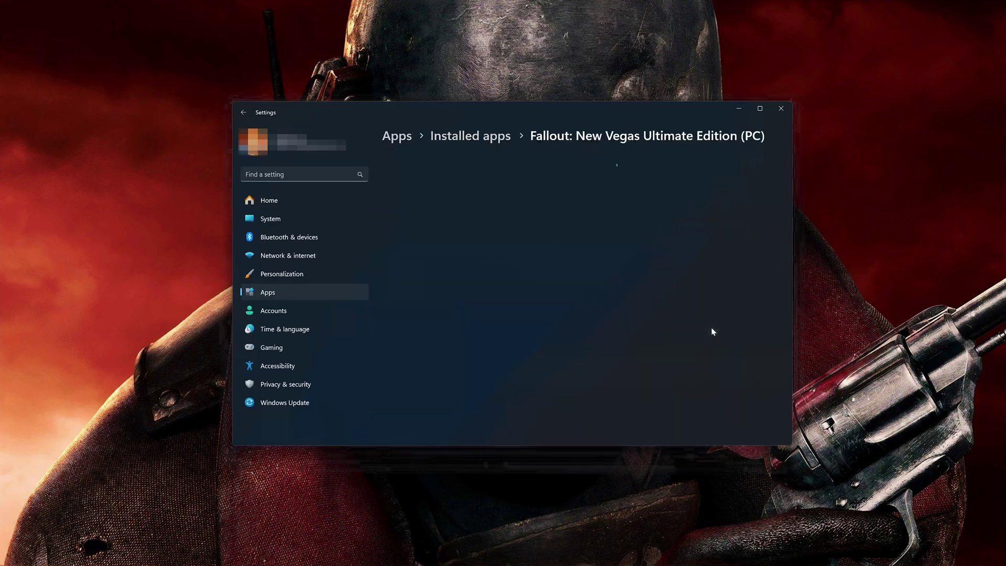
# Step: Repair the Fallout: New Vegas Ultimate Edition app, then reset it and confirm the reset
pyautogui.scroll(-6, 710, 333)
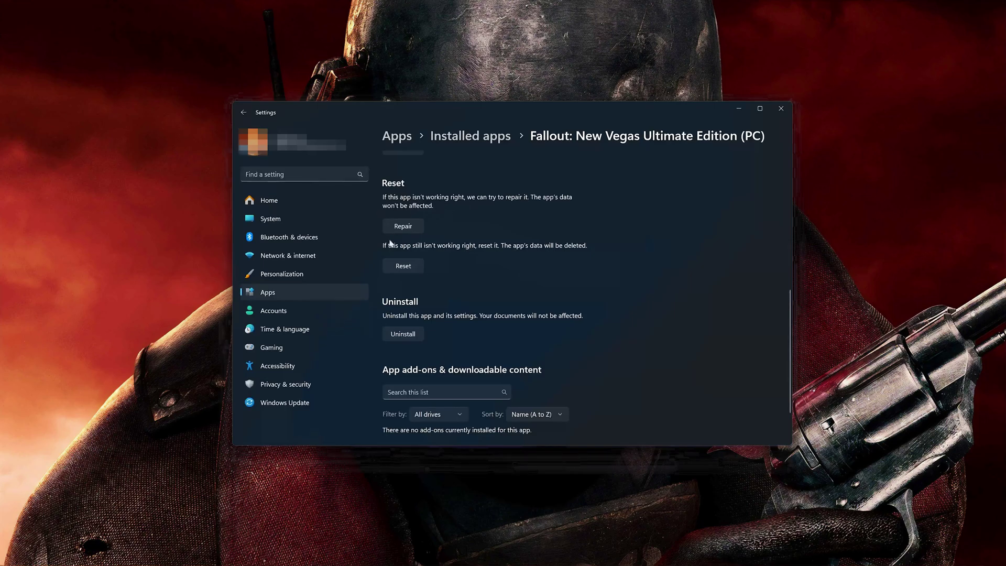
pyautogui.click(401, 226)
pyautogui.click(403, 266)
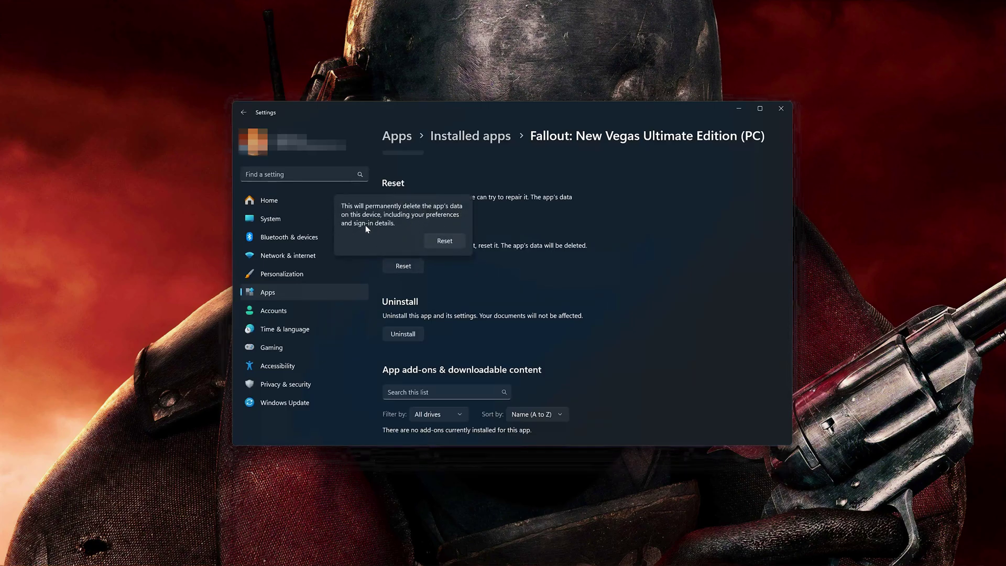
pyautogui.click(453, 240)
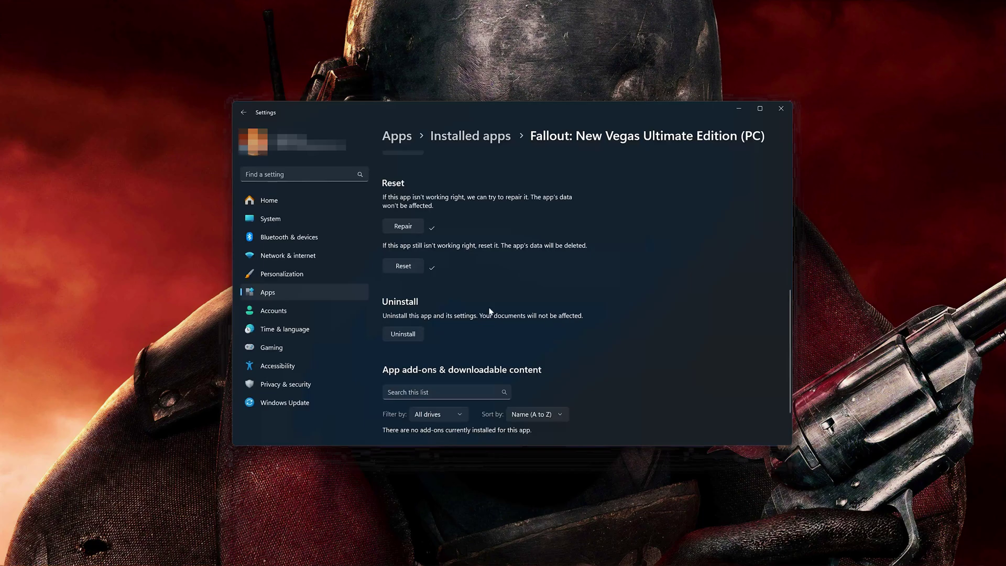
# Step: Uninstall Fallout: New Vegas Ultimate Edition, confirm the uninstall, and close Settings
pyautogui.click(411, 333)
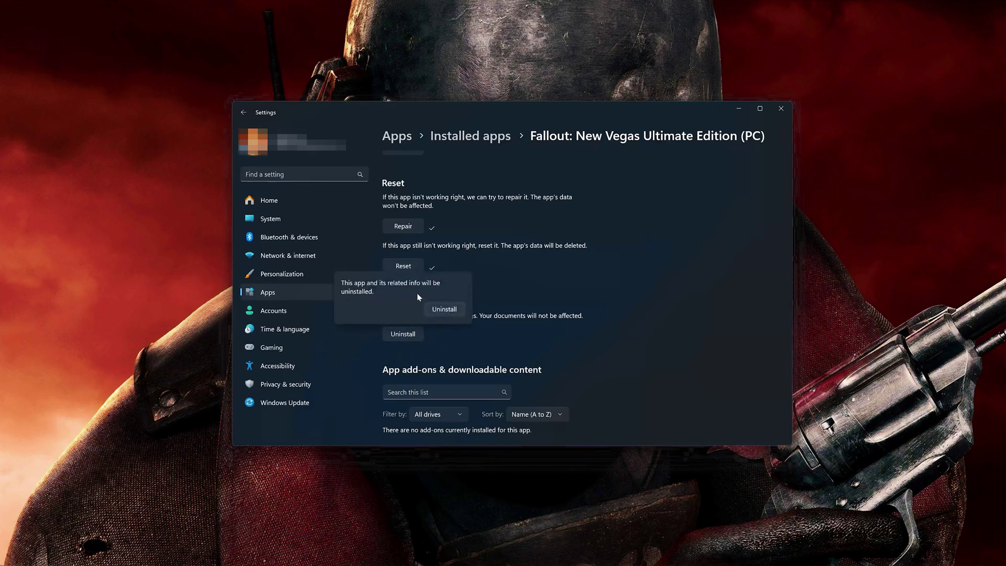
pyautogui.click(493, 300)
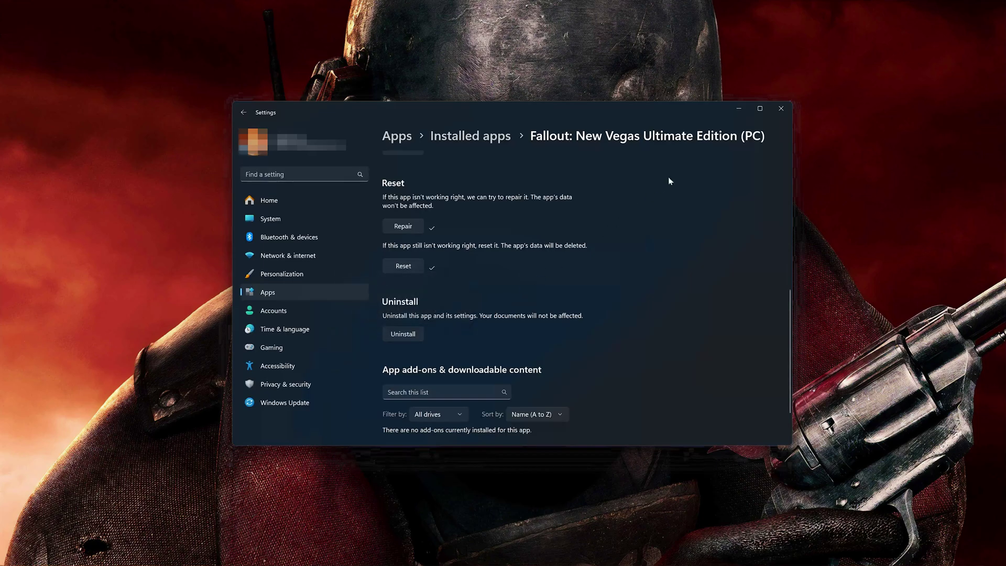
pyautogui.click(780, 110)
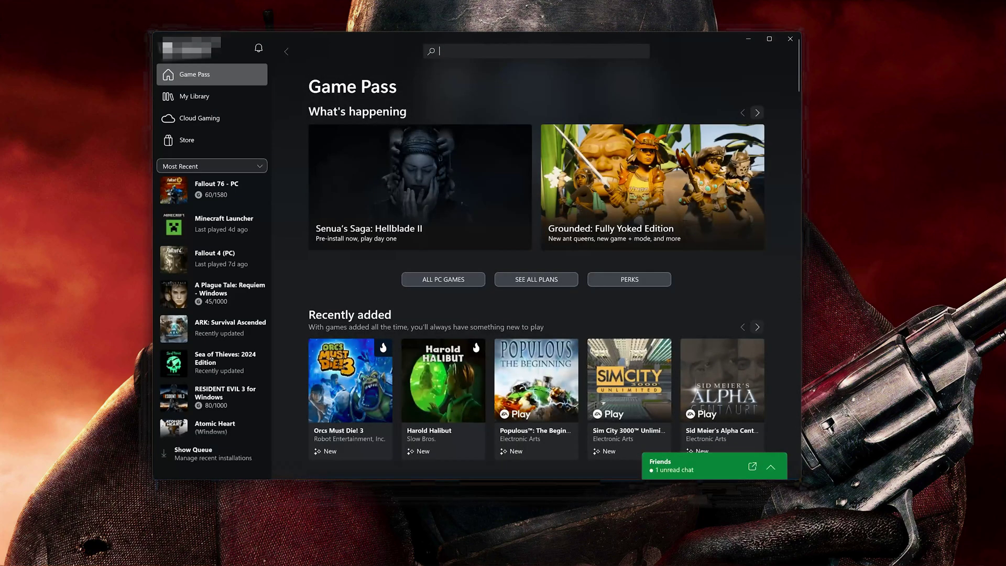
# Step: Search the Xbox app for 'fallout new vegas' and open the Ultimate Edition Game Pass result
pyautogui.click(443, 50)
pyautogui.write('fallout new ')
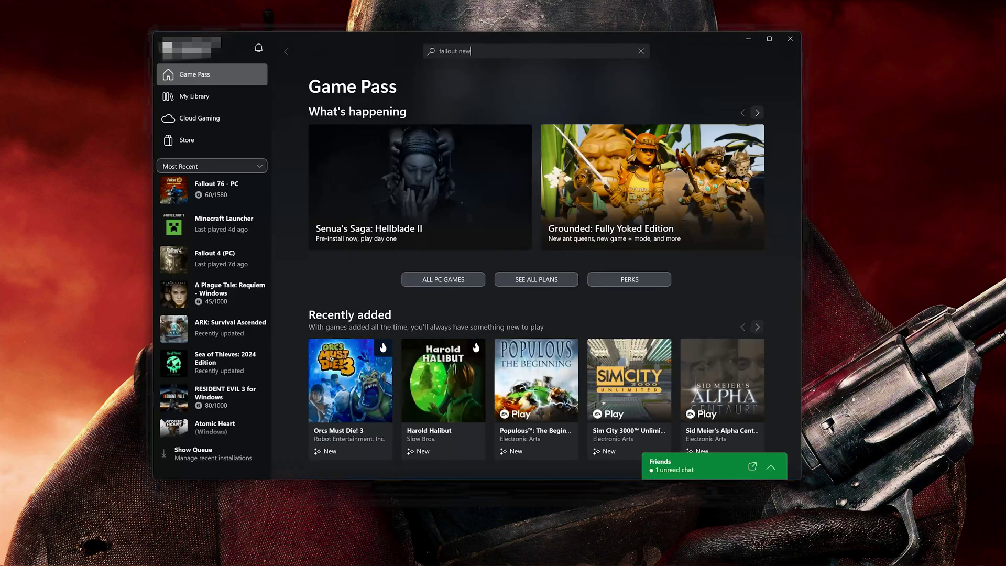
pyautogui.write('vvegas')
pyautogui.press('BackSpace')
pyautogui.press('Return')
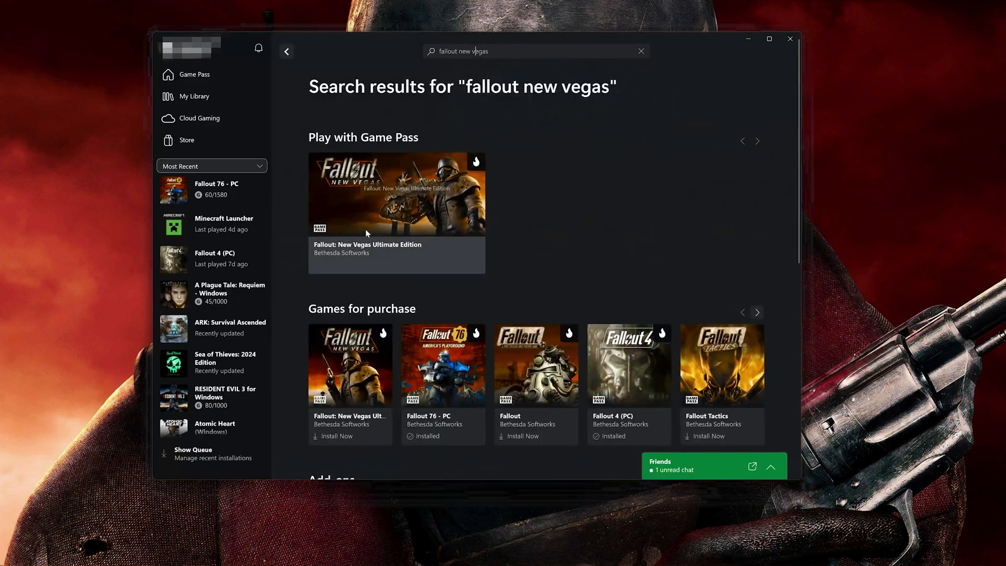
pyautogui.click(383, 201)
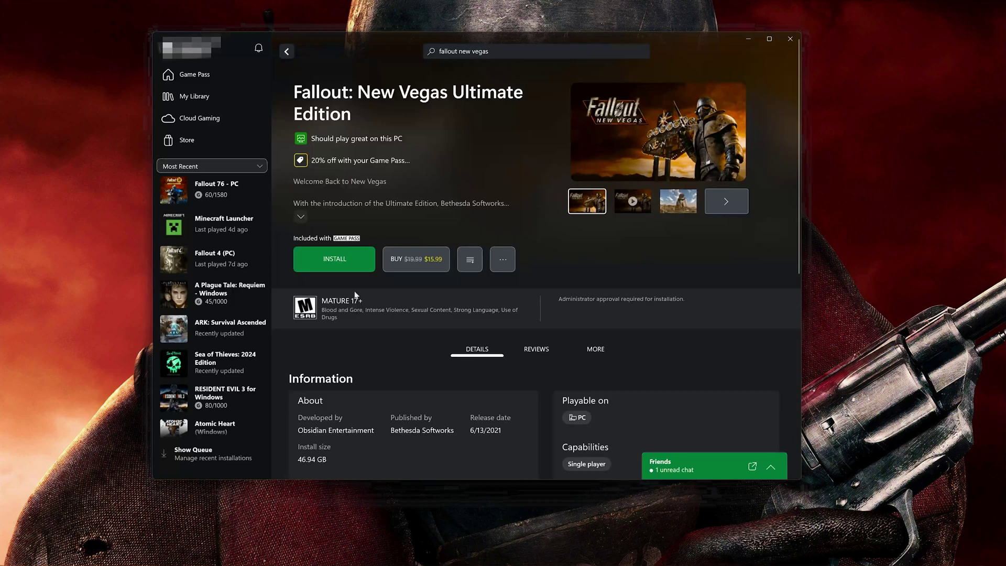
# Step: Reinstall Fallout: New Vegas Ultimate Edition after changing the install drive
pyautogui.click(336, 268)
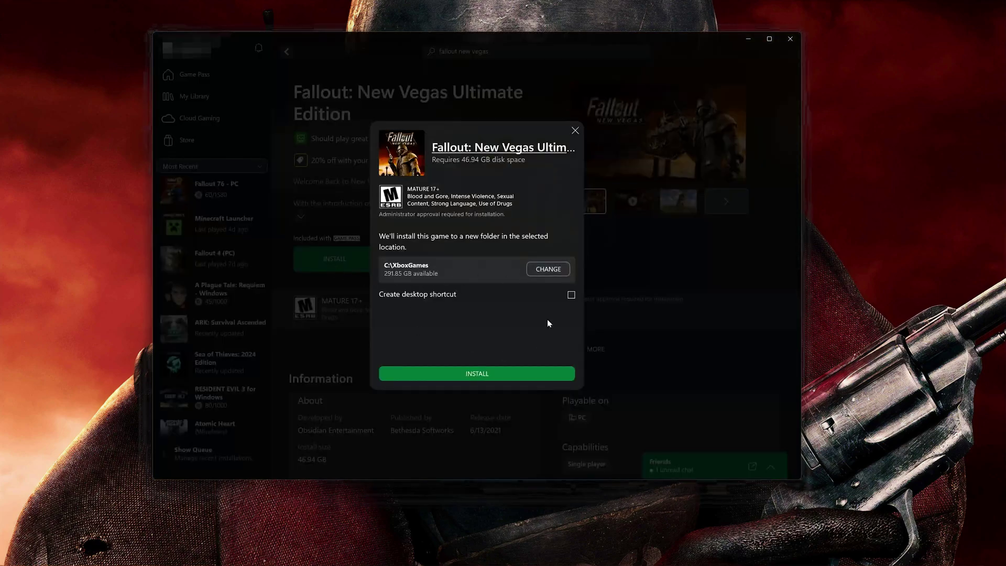
pyautogui.click(551, 272)
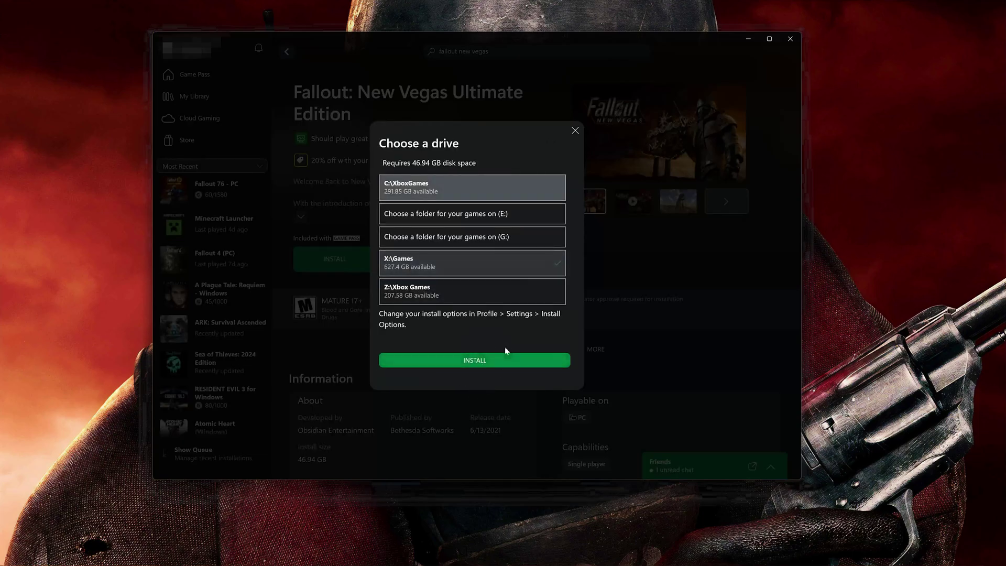
pyautogui.click(479, 361)
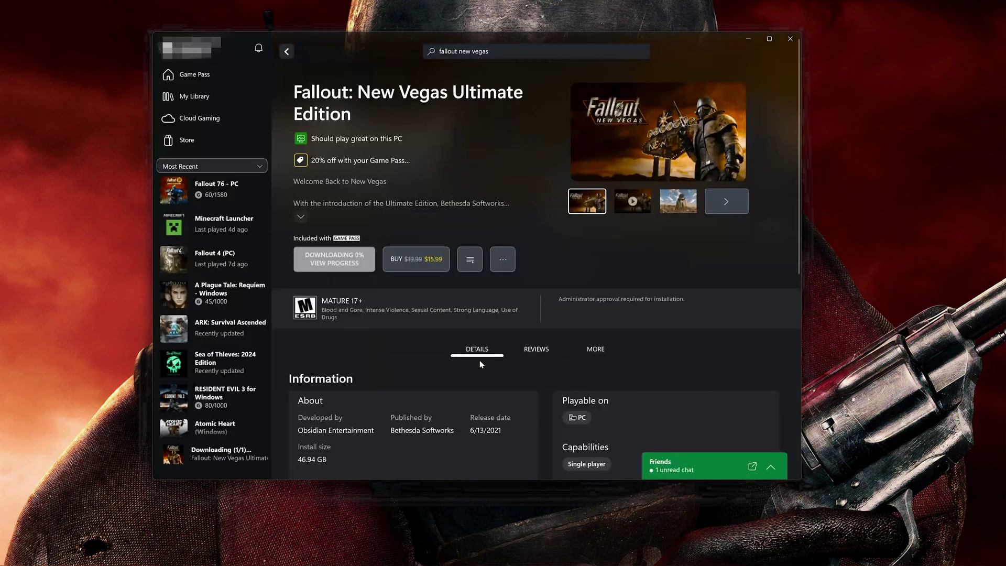